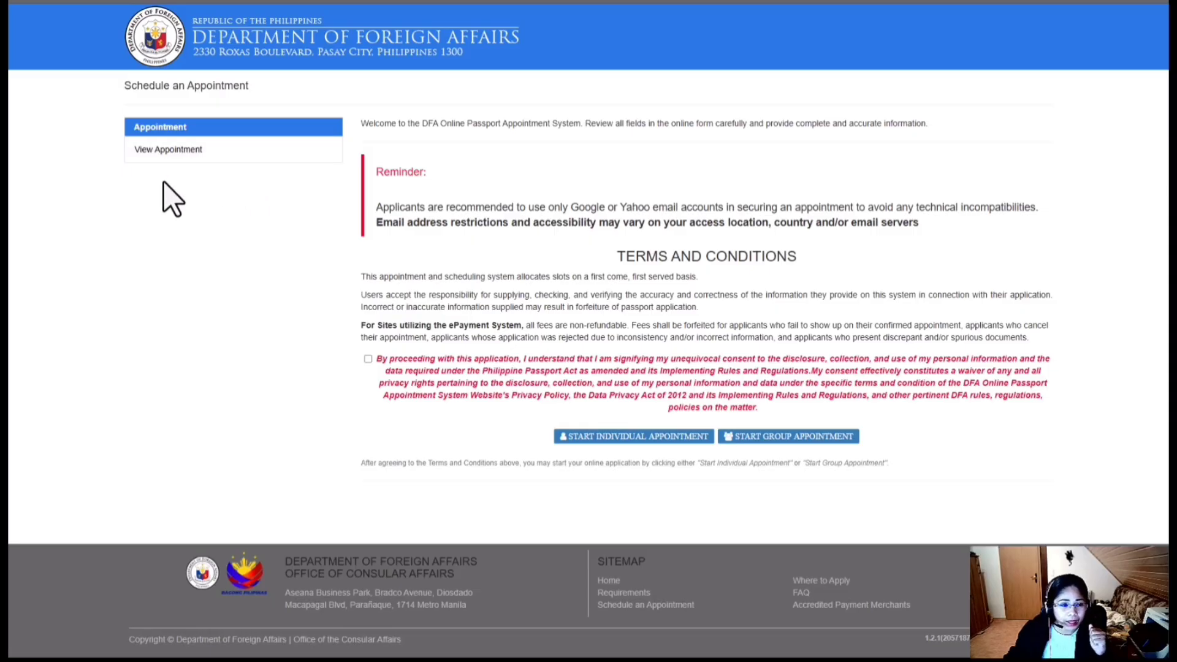
Open the View Appointment page, and in Yahoo Mail copy the transaction number from the Maya payment e-mail
left_click(177, 153)
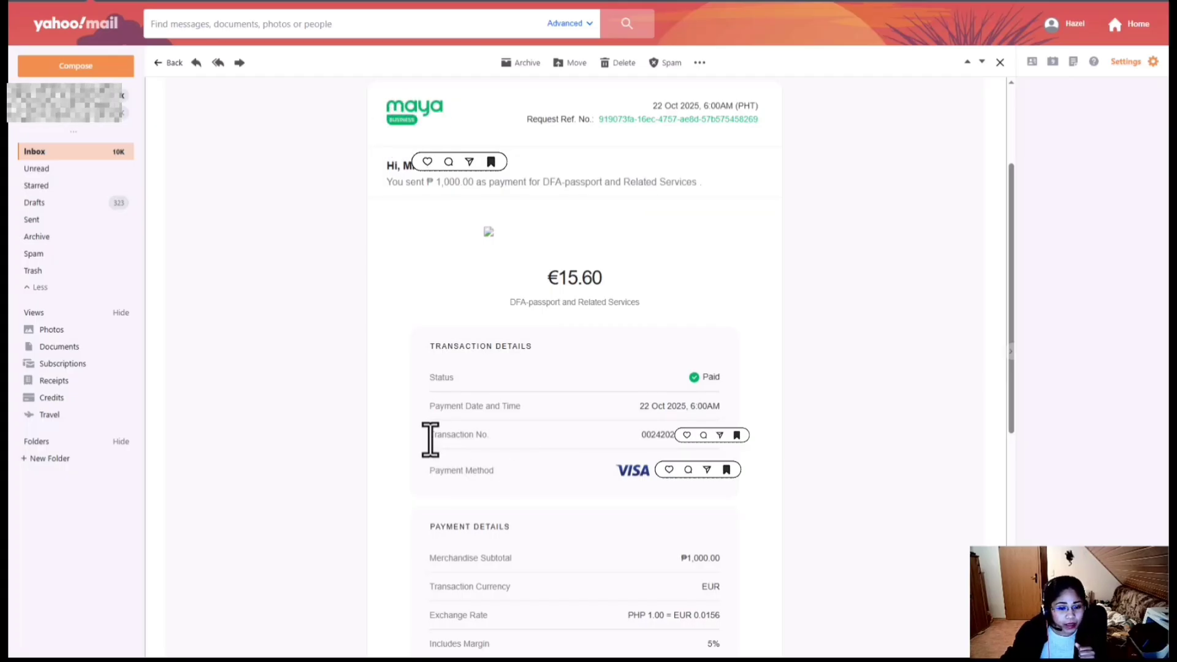
left_click_drag(429, 435, 494, 452)
double_click(657, 435)
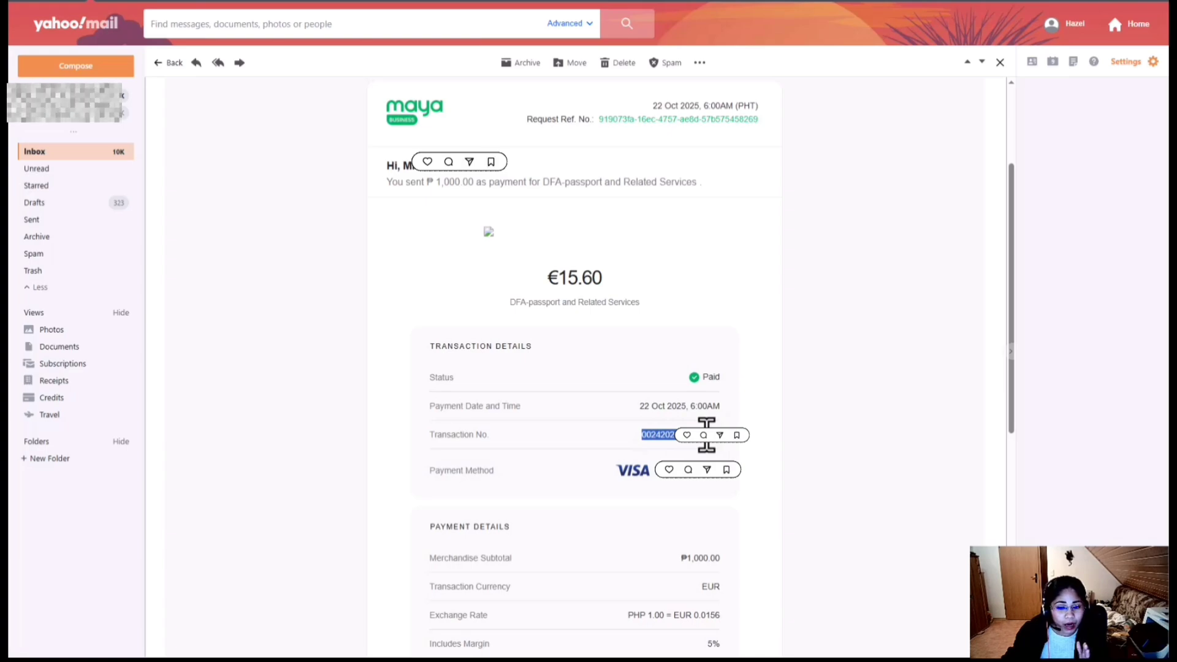
right_click(720, 439)
left_click(722, 446)
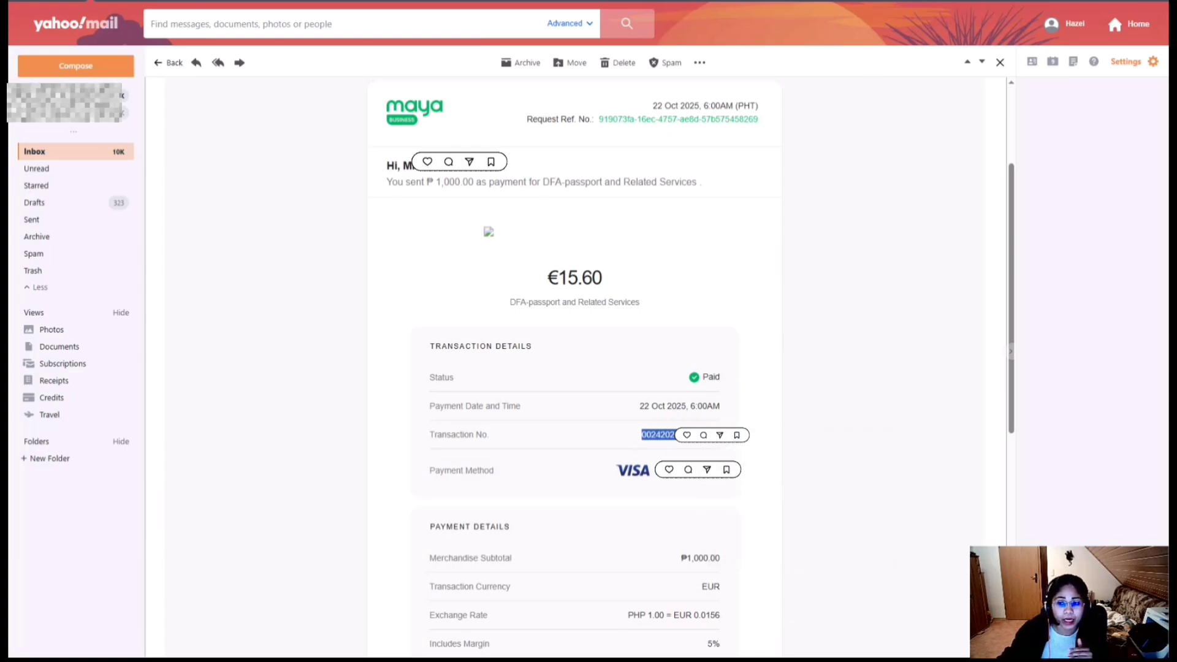
Back on the View Appointment form, paste the copied number as the appointment code and fill in the applicant's e-mail address
key("ctrl+Tab")
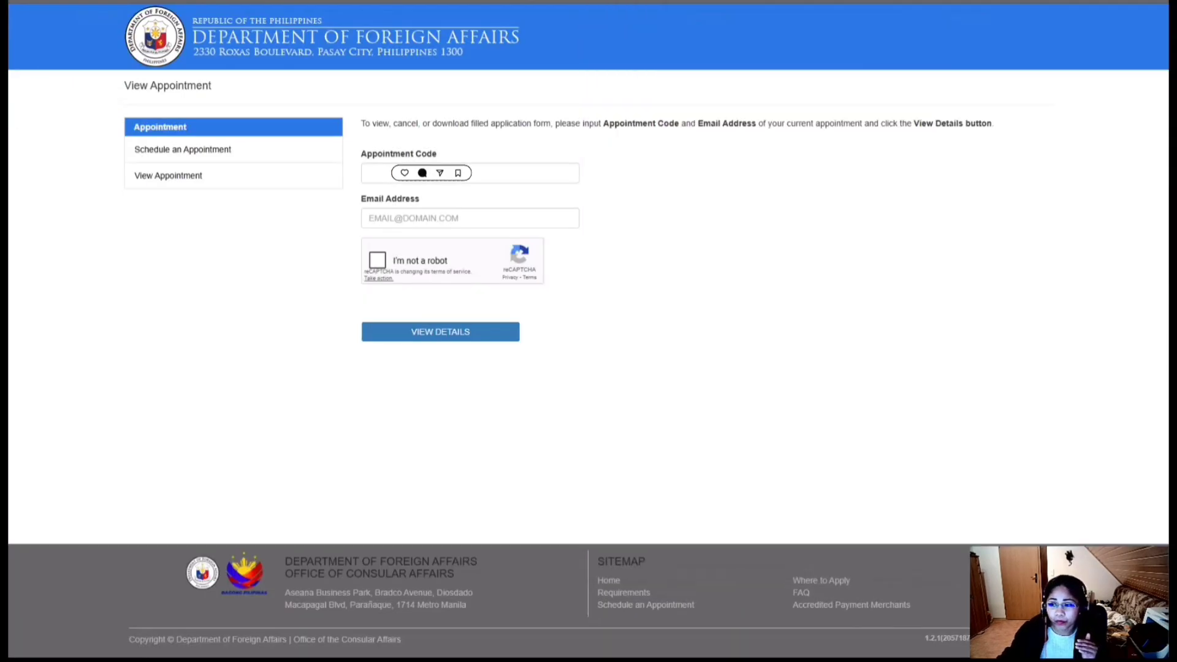
right_click(380, 173)
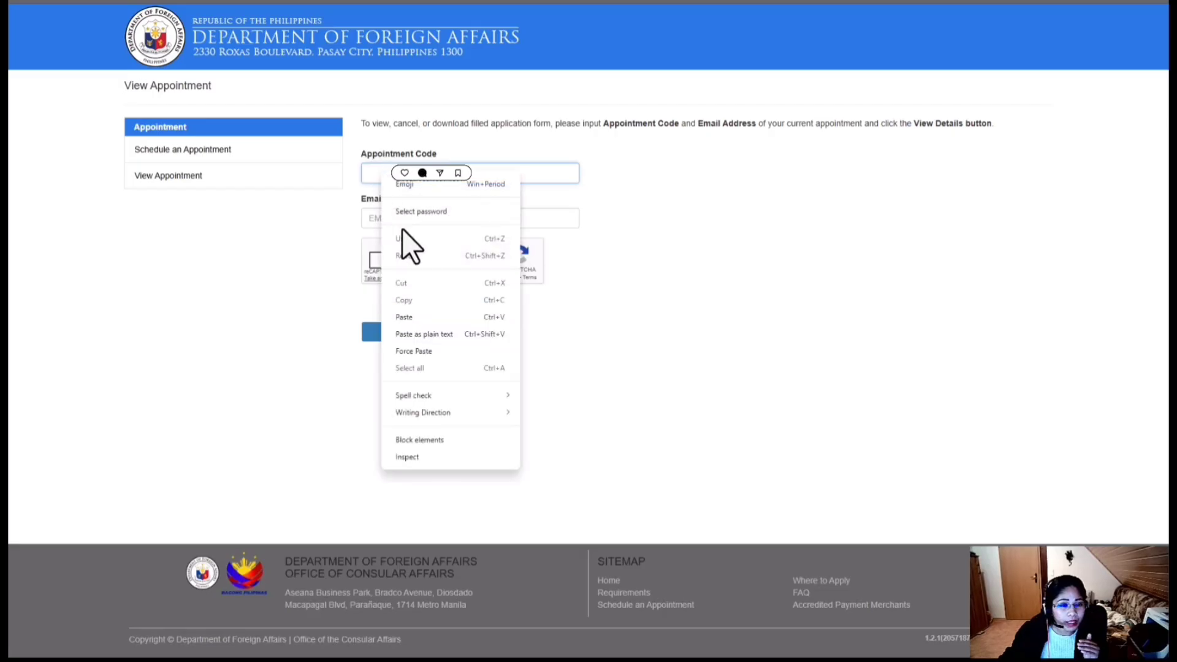
left_click(415, 313)
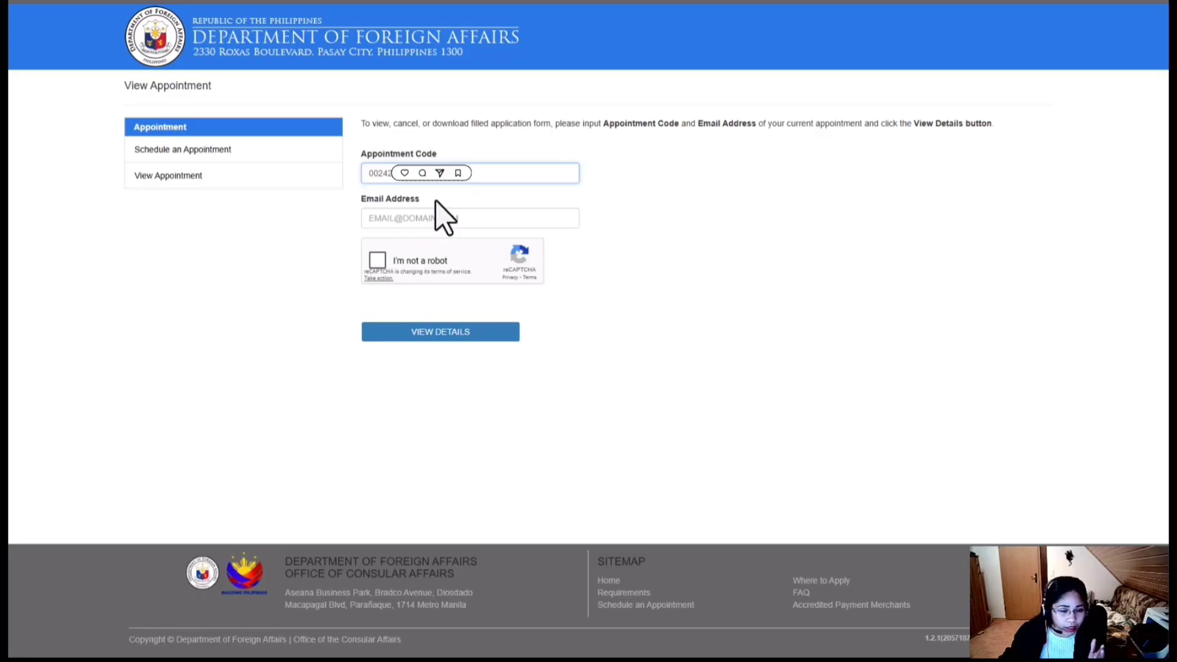
left_click(391, 222)
left_click(450, 244)
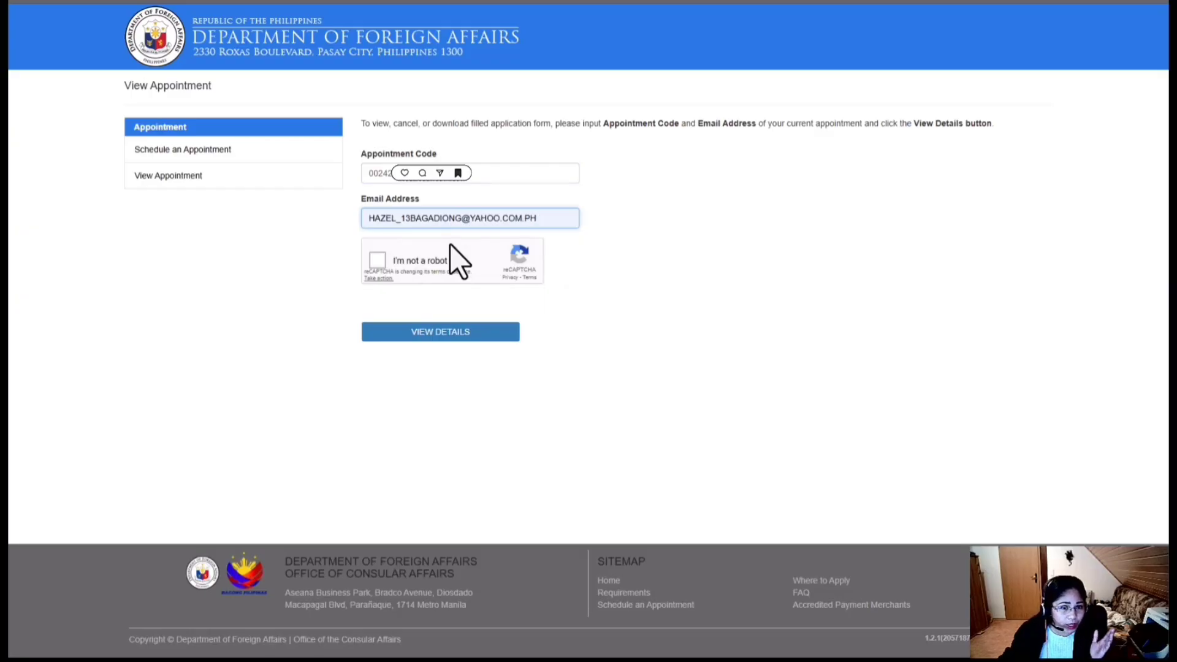
Start the reCAPTCHA check, select the images with bicycles and submit them for verification
left_click(378, 261)
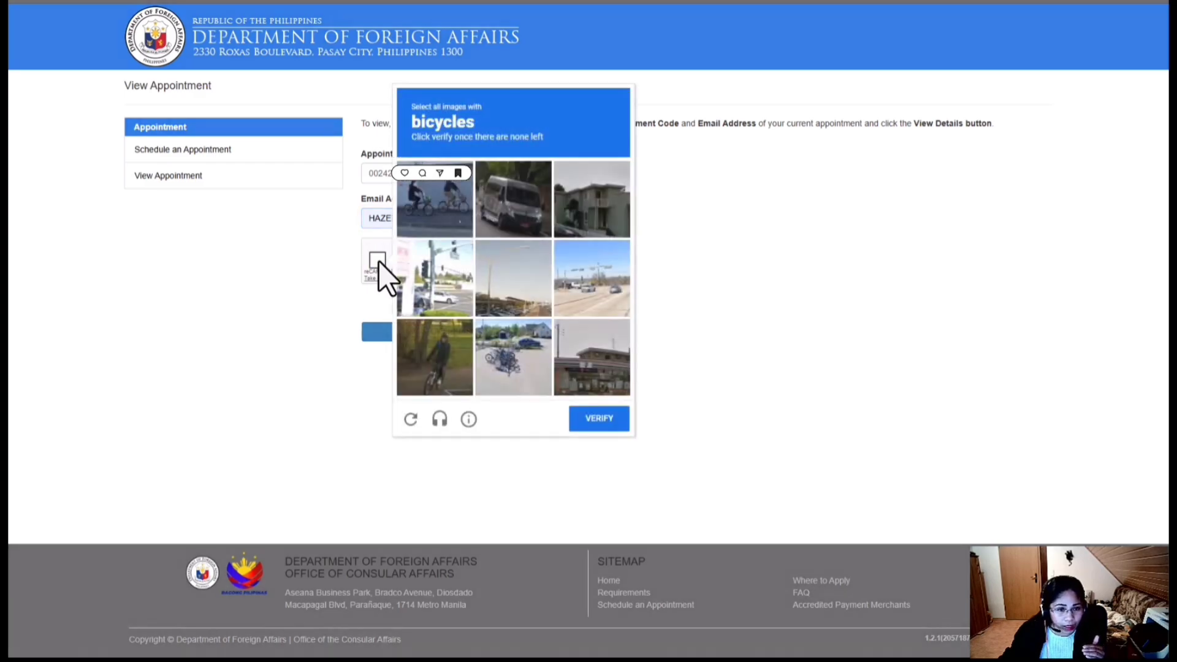
left_click(439, 377)
left_click(469, 210)
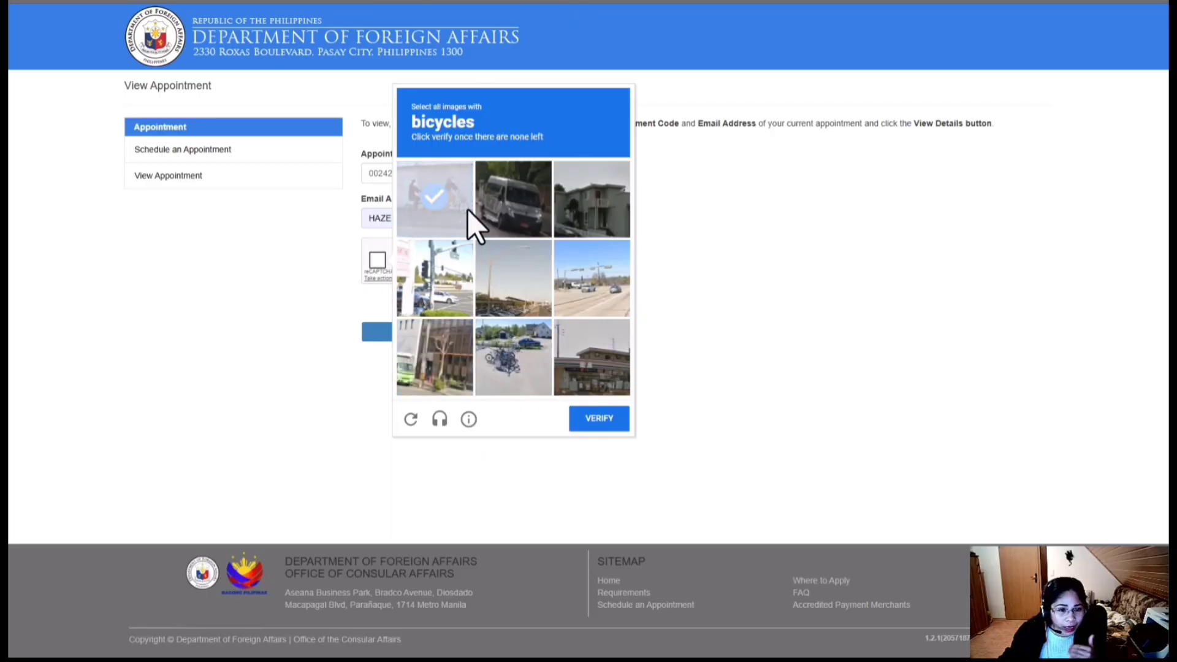
left_click(454, 212)
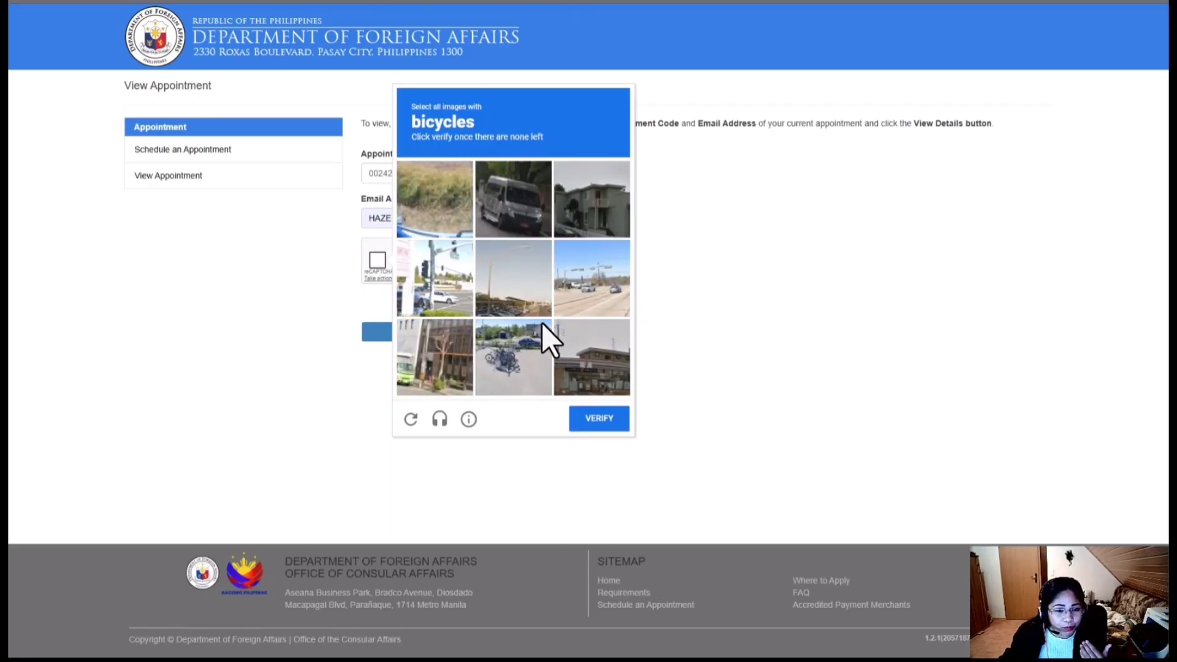
left_click(601, 426)
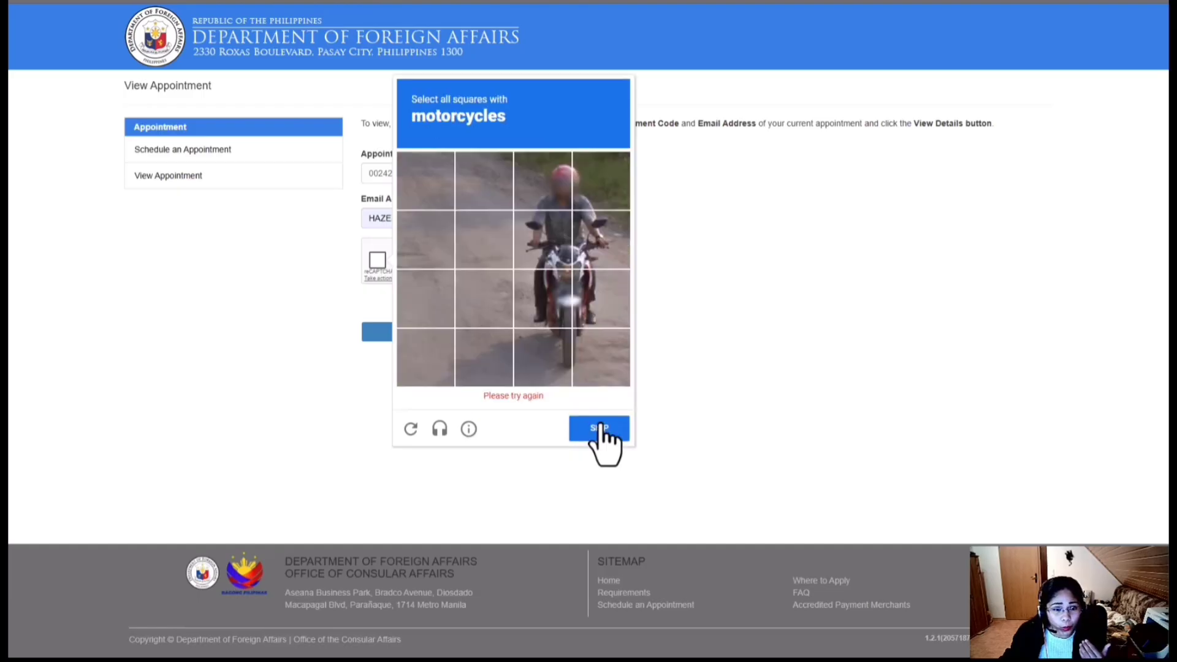
Select the squares covering the rider and motorcycle on the dirt road in the reCAPTCHA challenge and submit them
left_click(560, 203)
left_click(586, 201)
left_click(589, 261)
left_click(542, 251)
left_click(560, 296)
left_click(597, 307)
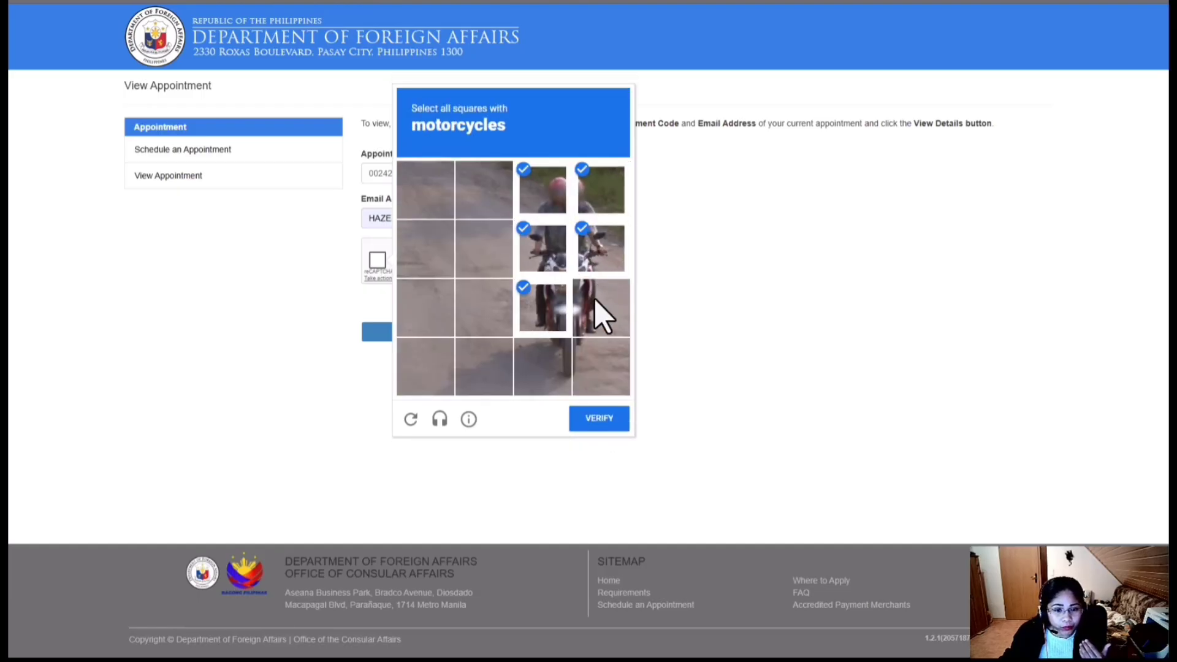
left_click(598, 368)
left_click(552, 381)
left_click(598, 423)
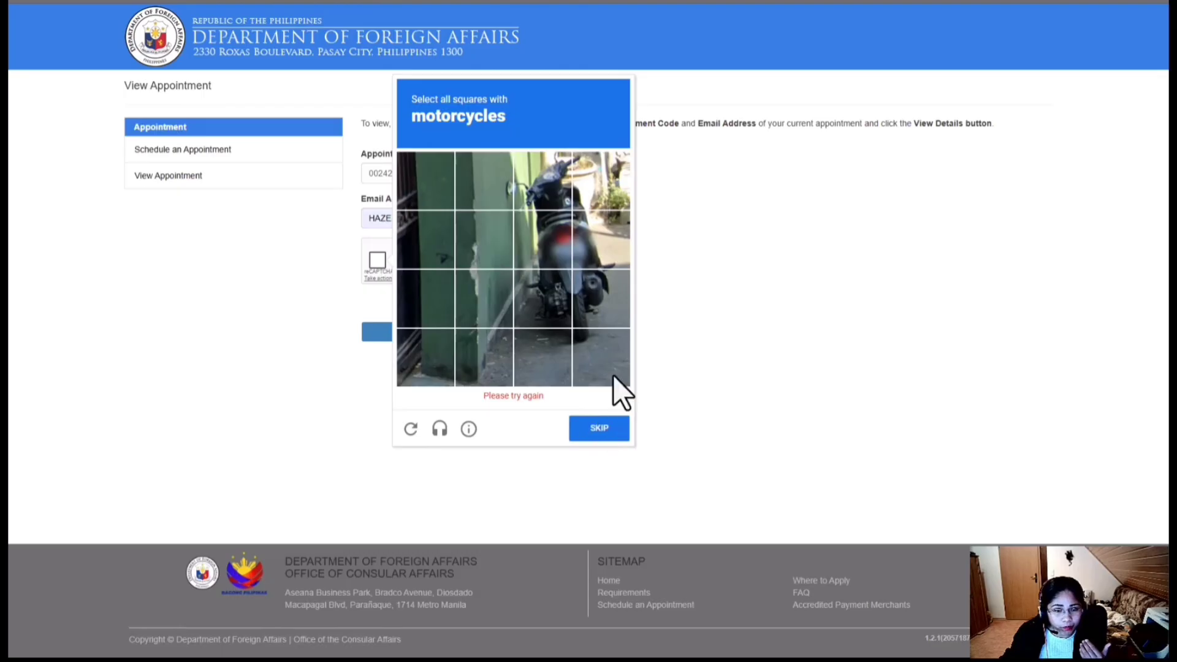
Select the squares covering the motorcycle parked by the green wall, verify the reCAPTCHA, and request the appointment's details
left_click(540, 211)
left_click(543, 242)
left_click(591, 260)
left_click(592, 310)
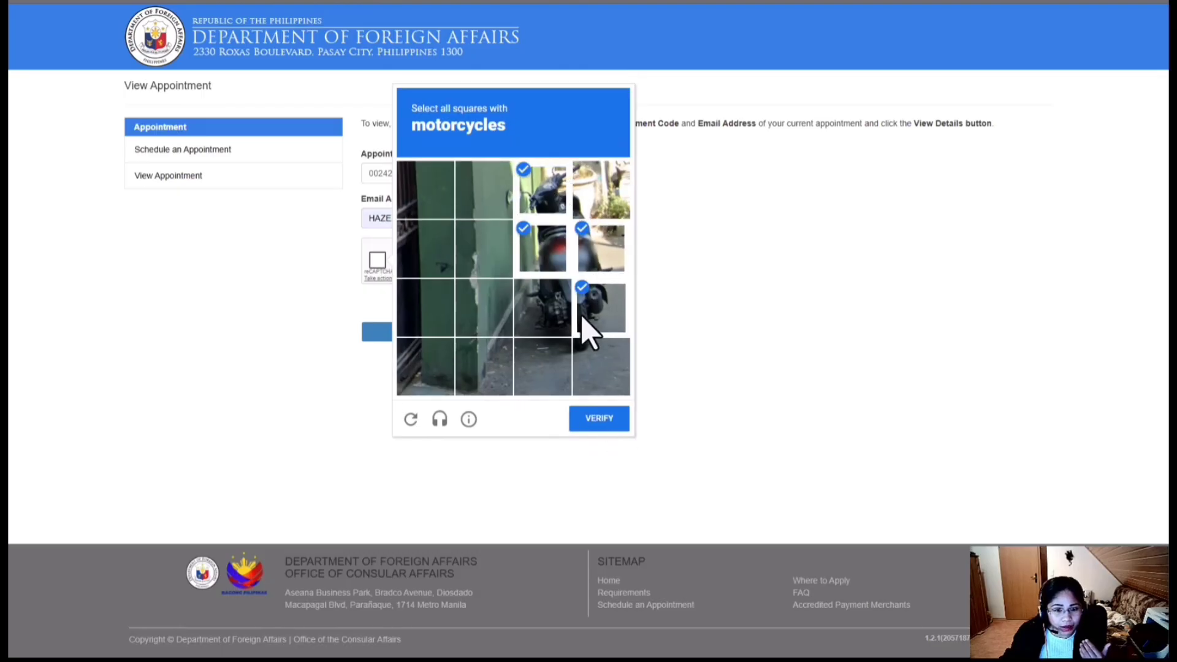
left_click(551, 325)
left_click(549, 365)
left_click(592, 359)
left_click(600, 190)
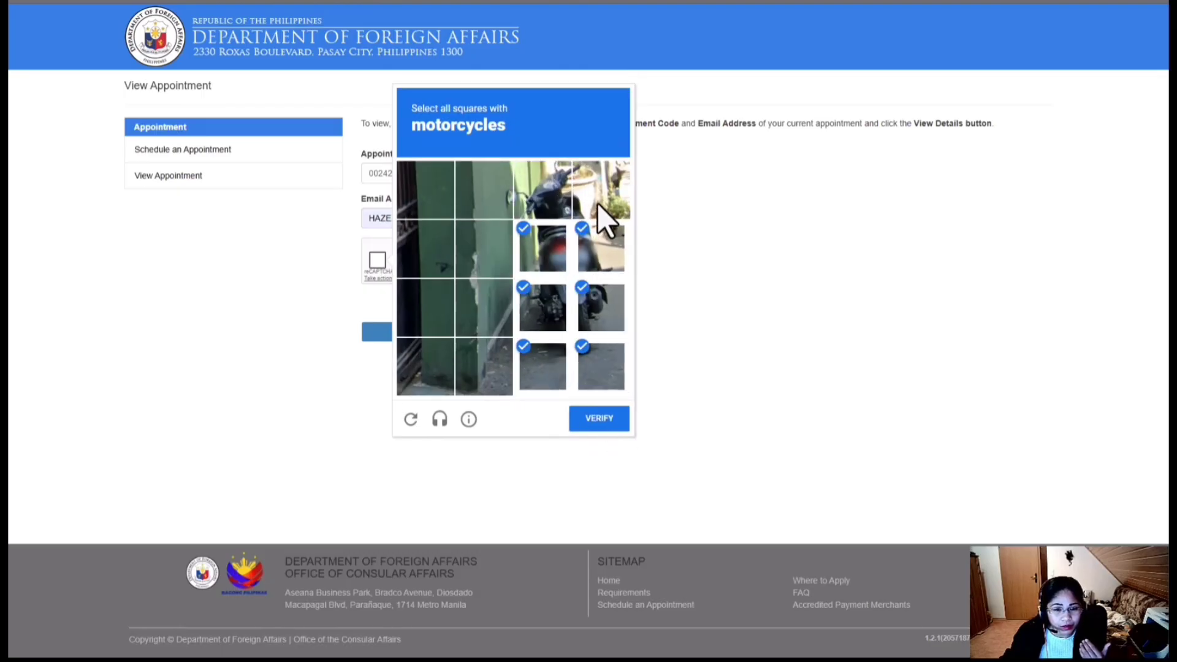
left_click(613, 428)
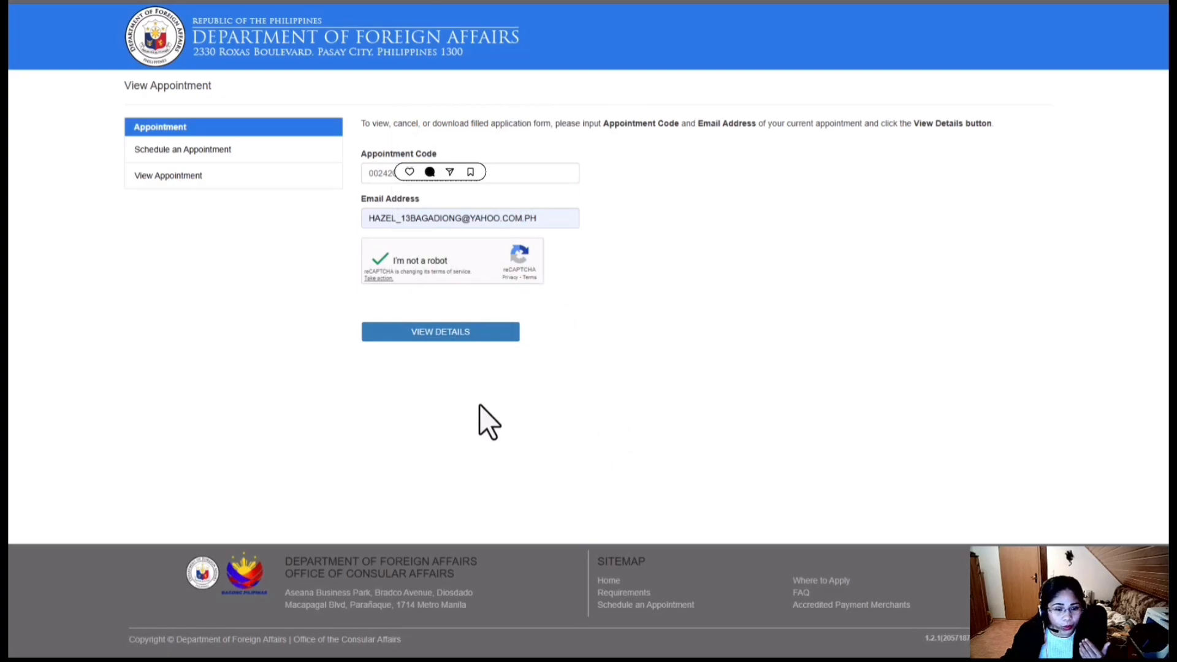
left_click(432, 336)
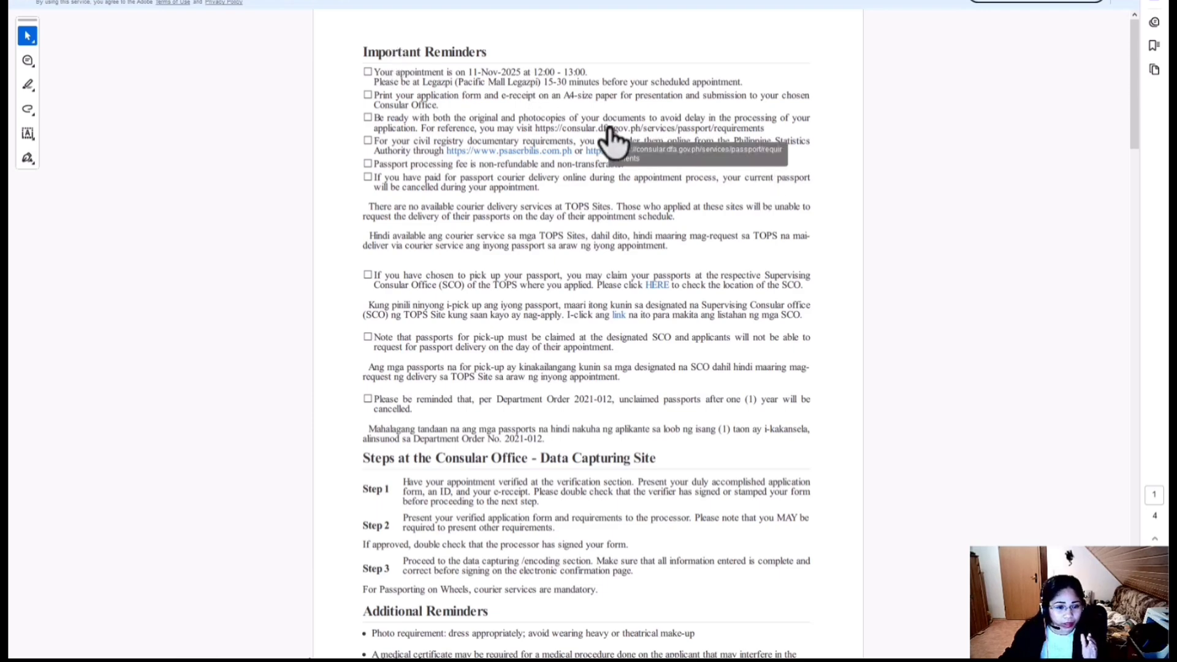
Review the reminders, passport application form and electronic receipt pages in the appointment PDF
scroll(609, 128, "down", 10)
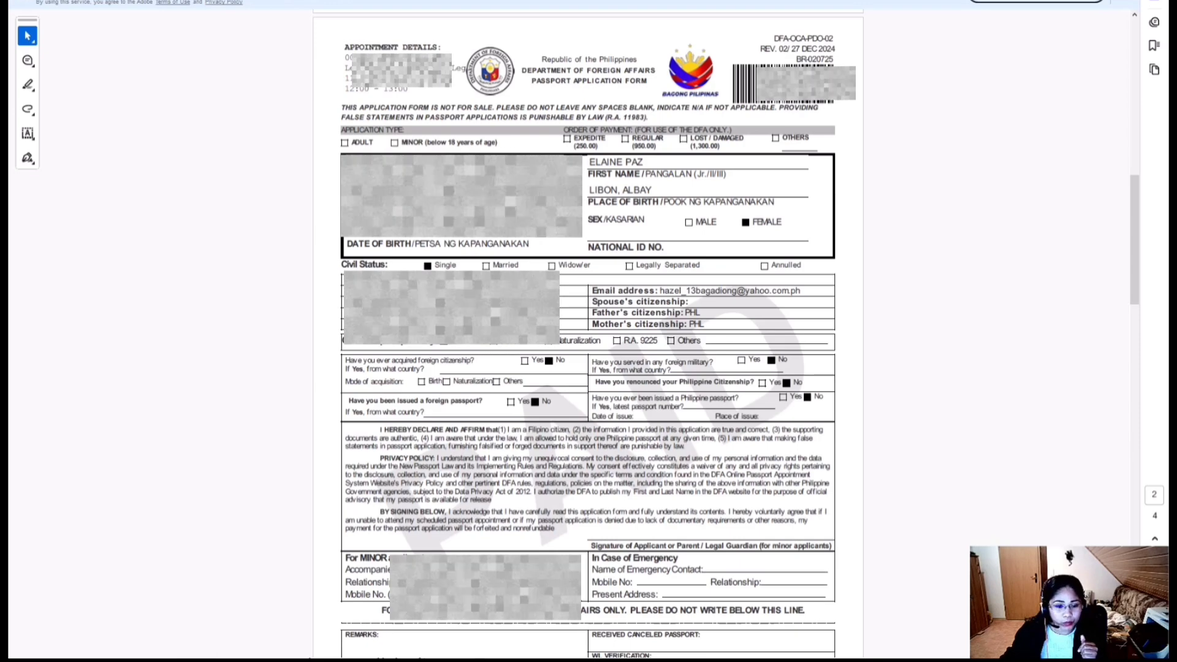
scroll(545, 224, "down", 10)
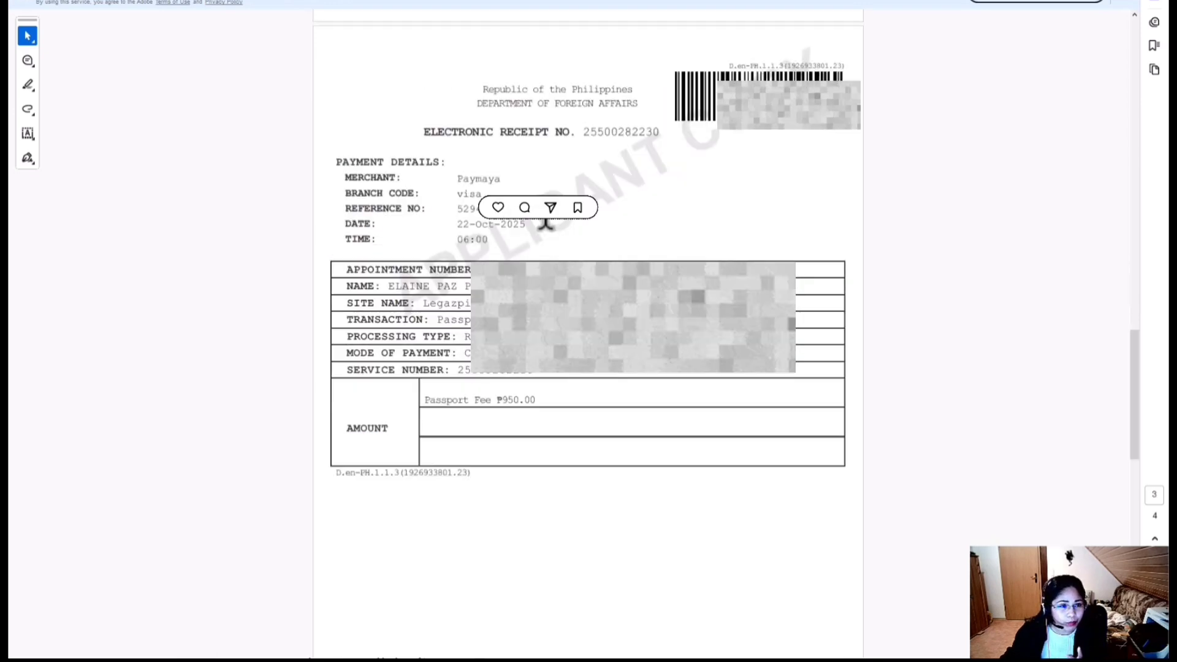